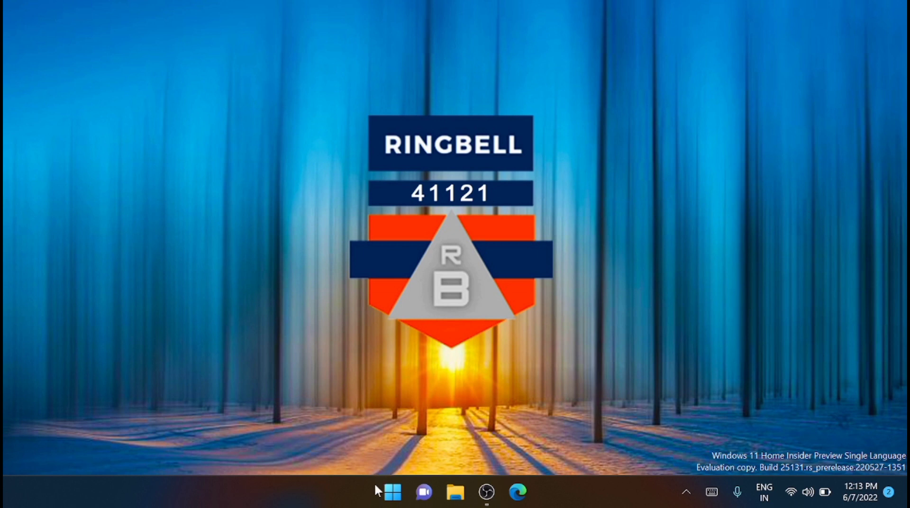
# Step: Open Windows Settings maximized and go to Accessibility › Hearing › Captions
pyautogui.click(392, 493)
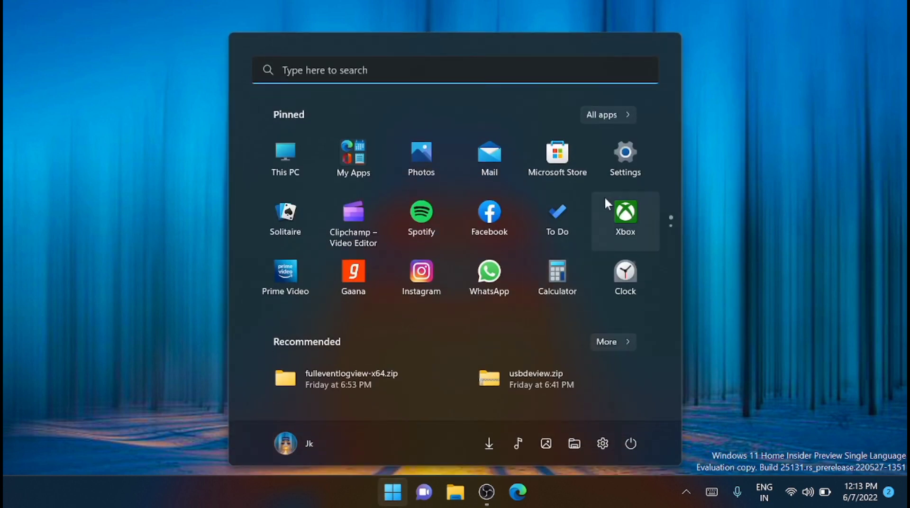
pyautogui.click(638, 158)
pyautogui.click(756, 73)
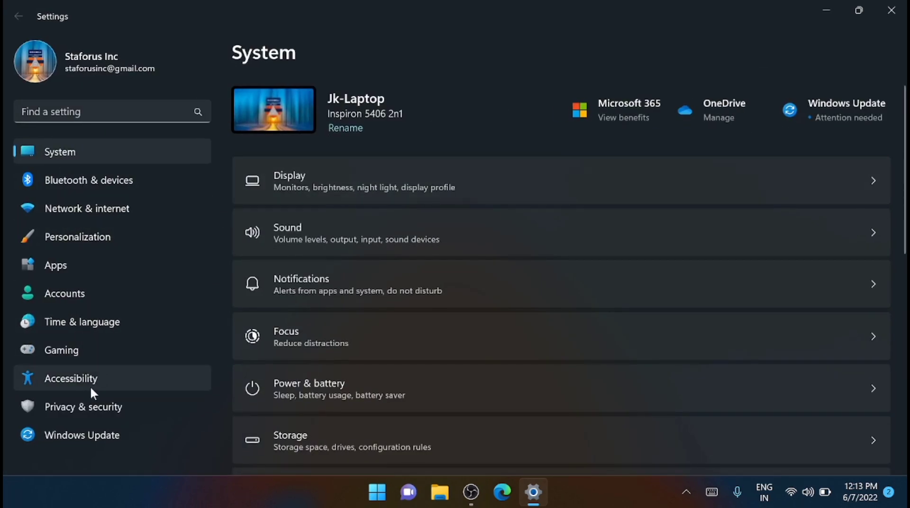
pyautogui.click(92, 387)
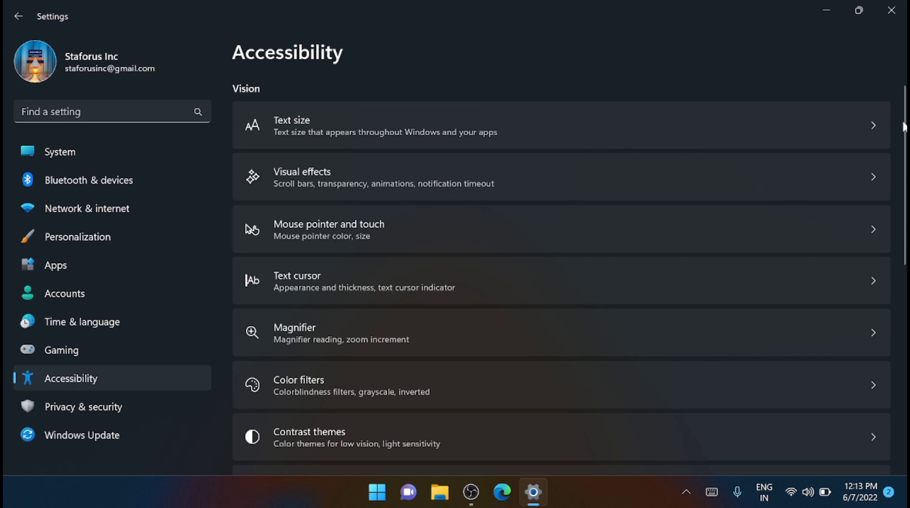
pyautogui.moveTo(903, 122); pyautogui.dragTo(905, 212)
pyautogui.scroll(-2, 905, 213)
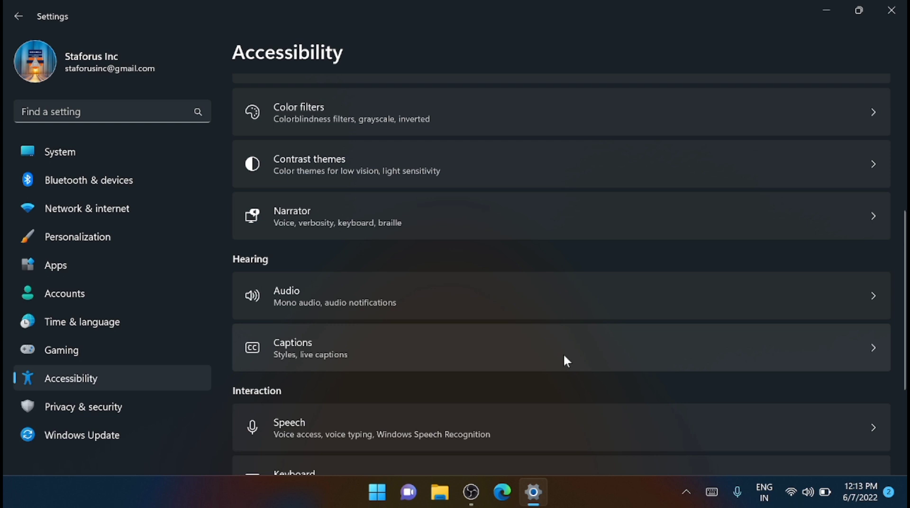
pyautogui.click(697, 354)
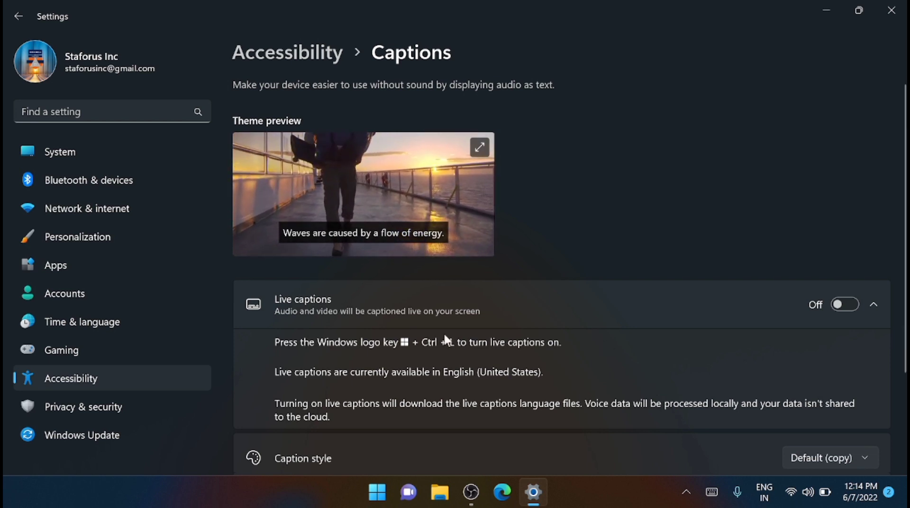
# Step: Switch the Live captions toggle on and bring the Settings window back to the front
pyautogui.click(845, 305)
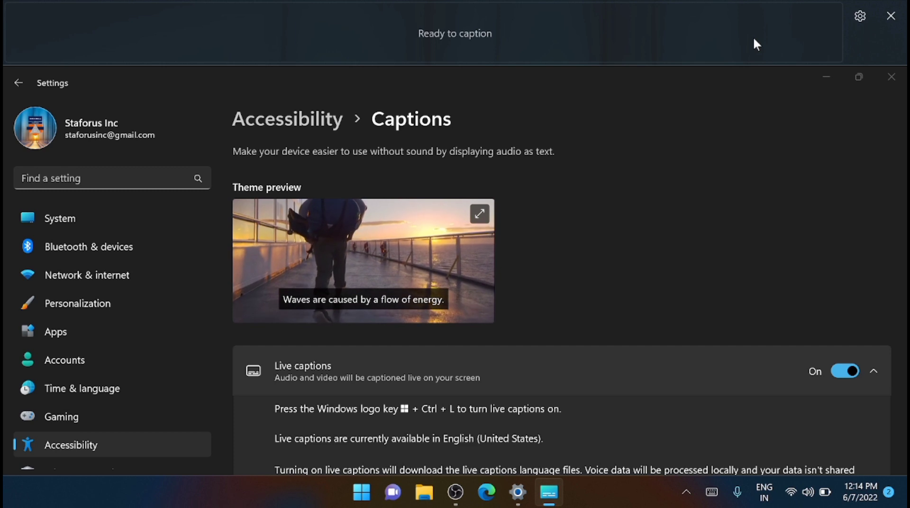
pyautogui.click(765, 124)
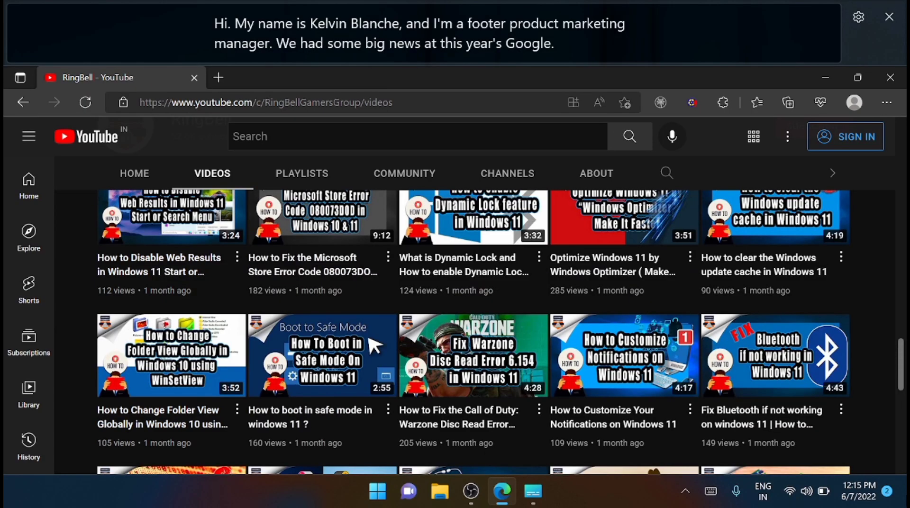
# Step: Play 'How to boot in safe mode in windows 11 ?' from about 0:20, pause it, and close Edge
pyautogui.click(341, 363)
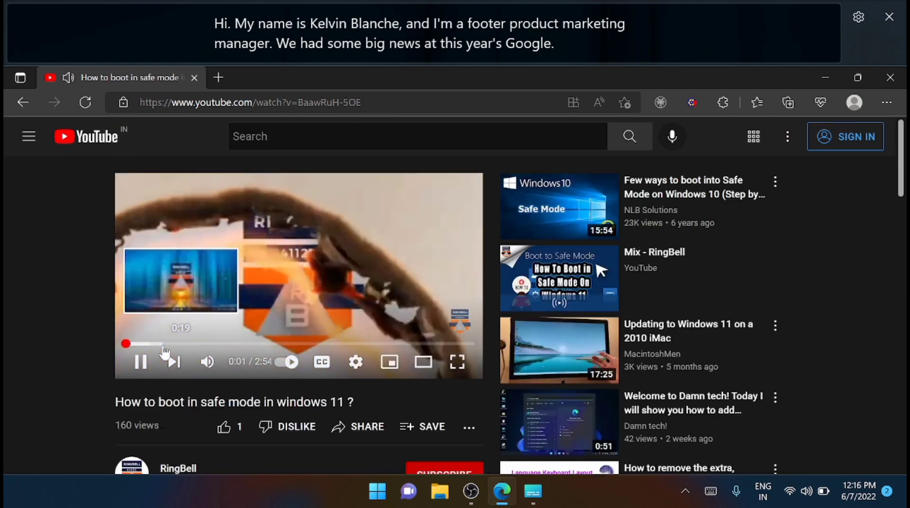
pyautogui.click(165, 345)
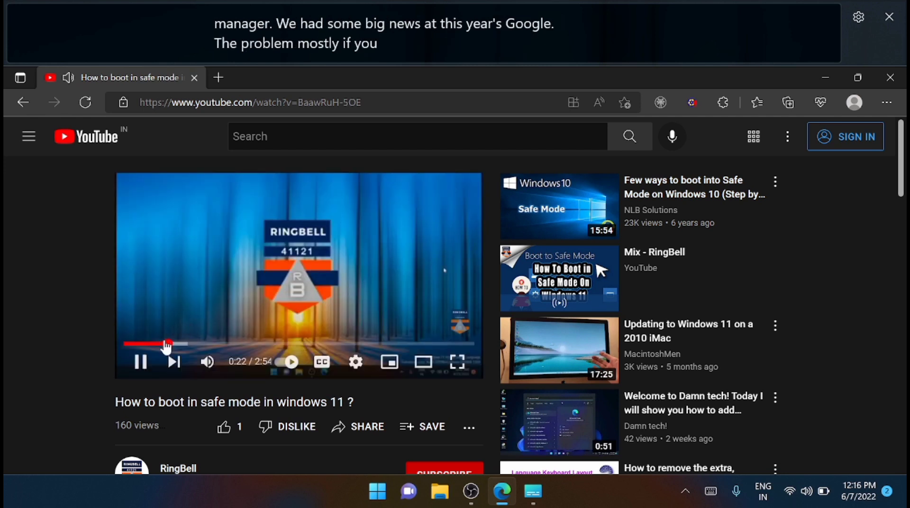
pyautogui.moveTo(592, 241)
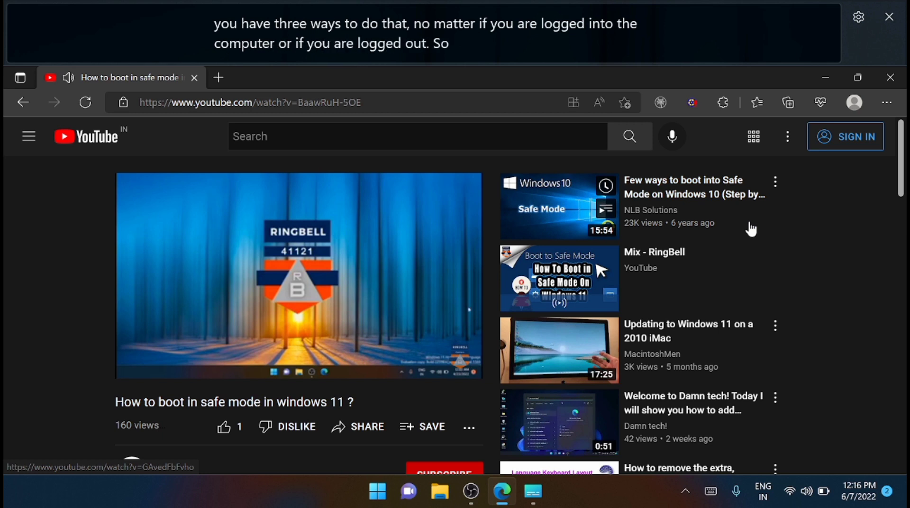
pyautogui.moveTo(422, 232)
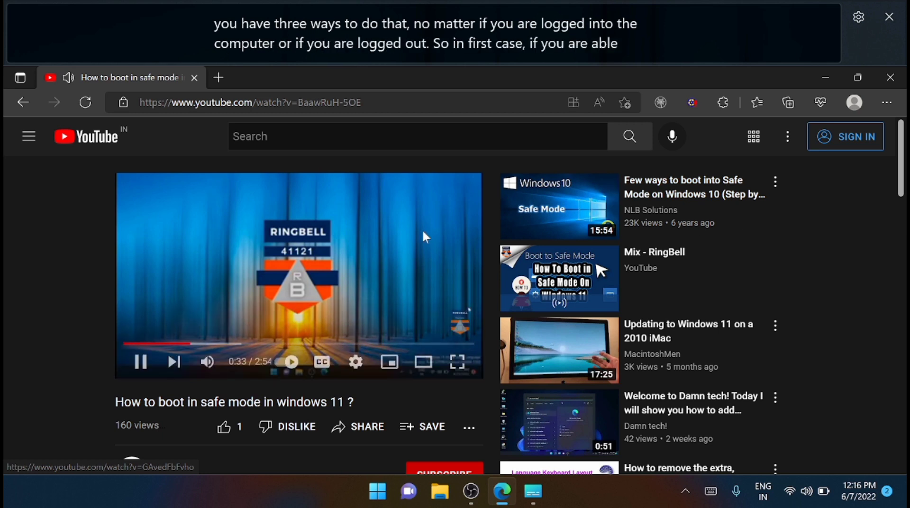
pyautogui.click(329, 234)
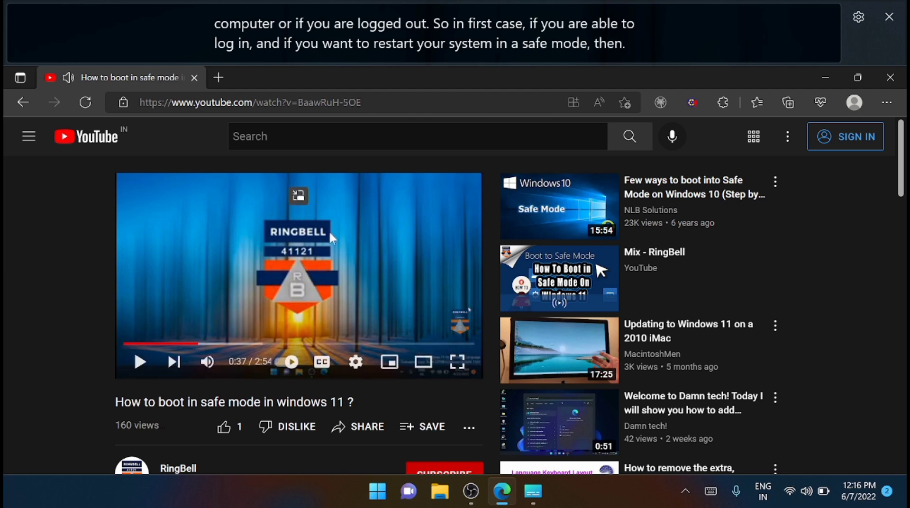
pyautogui.click(889, 77)
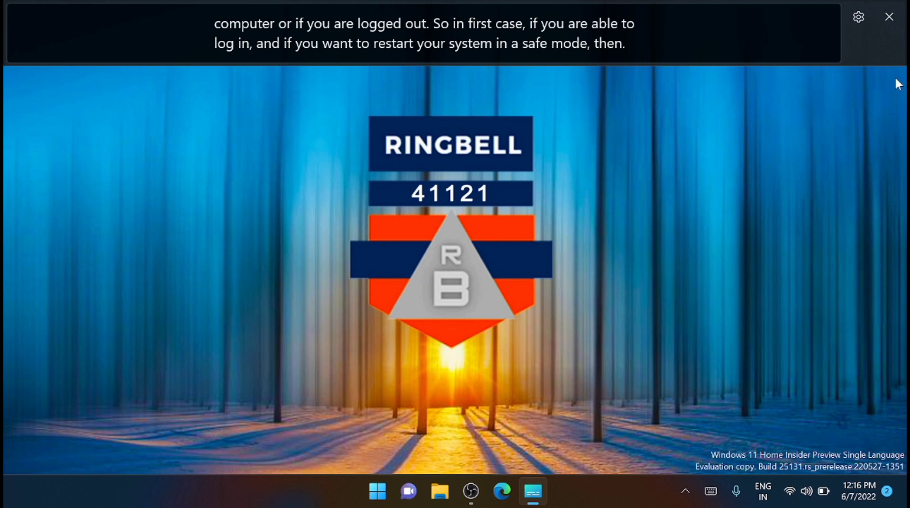
# Step: Toggle Live Captions off and back on with Win+Ctrl+L
pyautogui.press('super+ctrl+l')
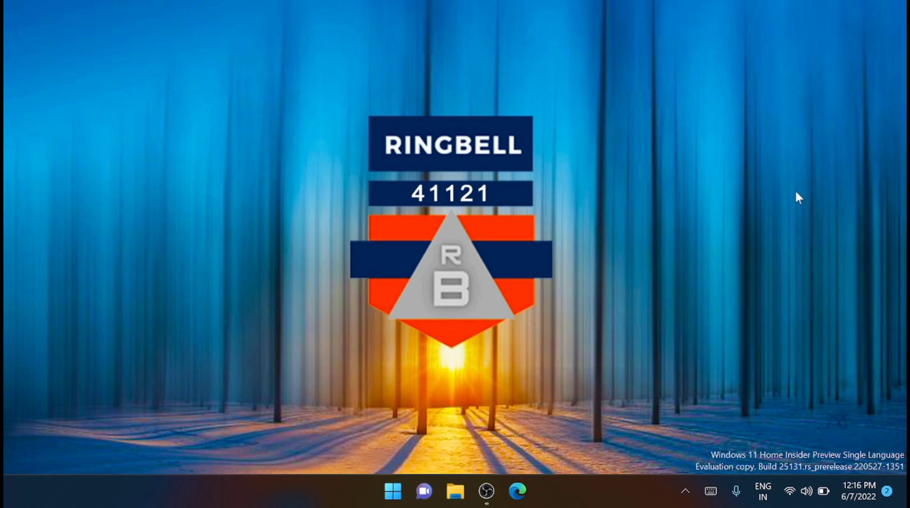
pyautogui.press('super+ctrl+l')
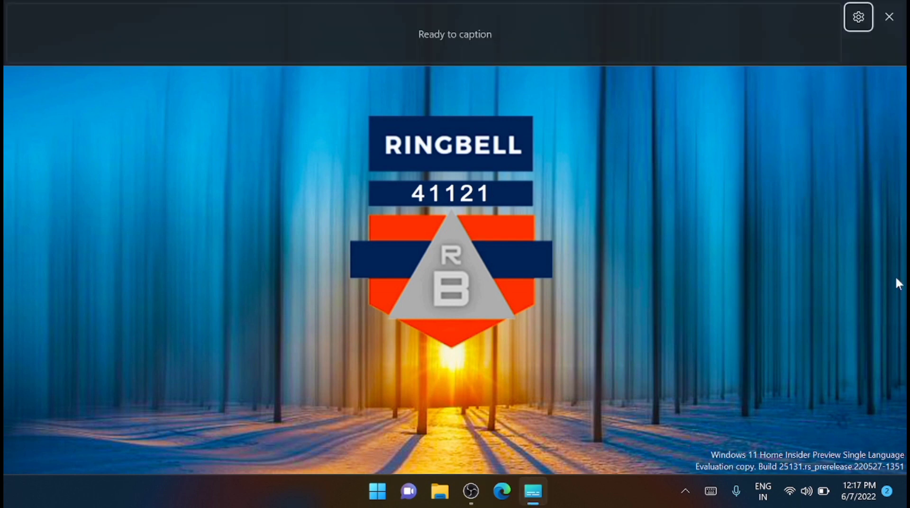
# Step: Close the caption bar, then re-enable Live captions from the Quick Settings Accessibility panel
pyautogui.click(891, 22)
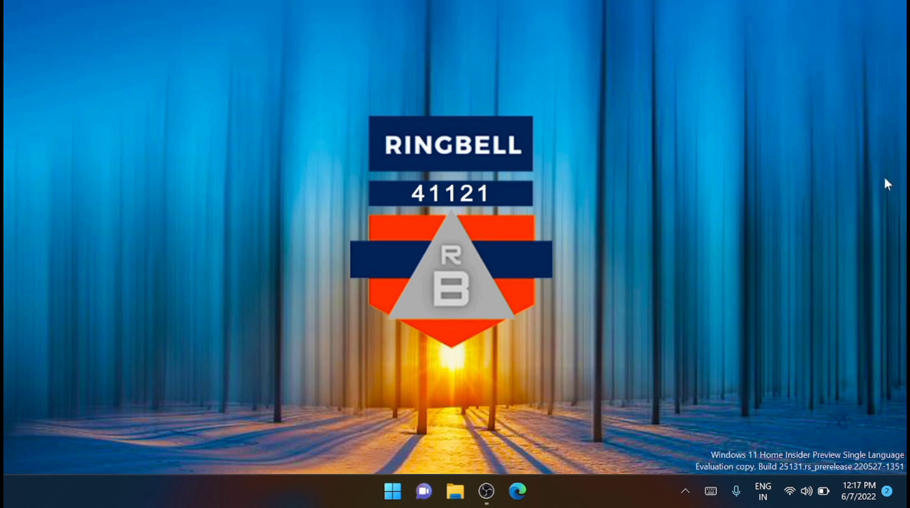
pyautogui.click(799, 497)
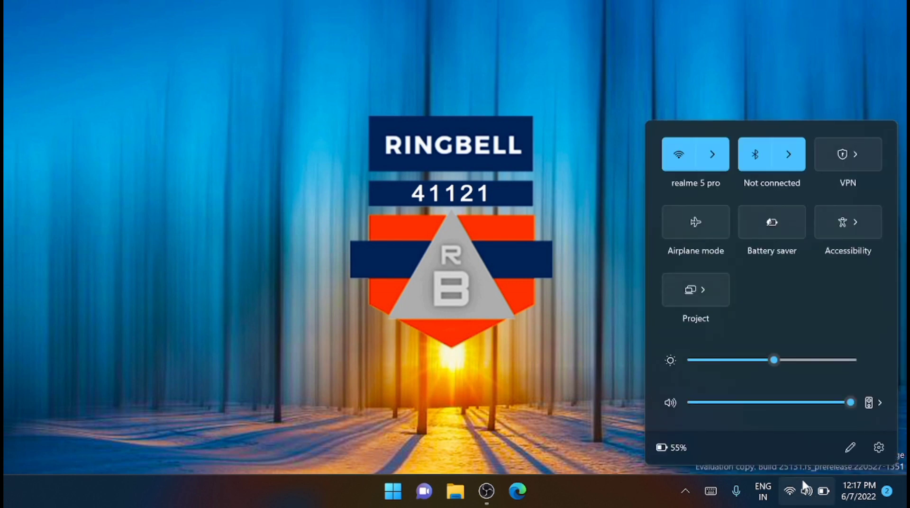
pyautogui.click(863, 221)
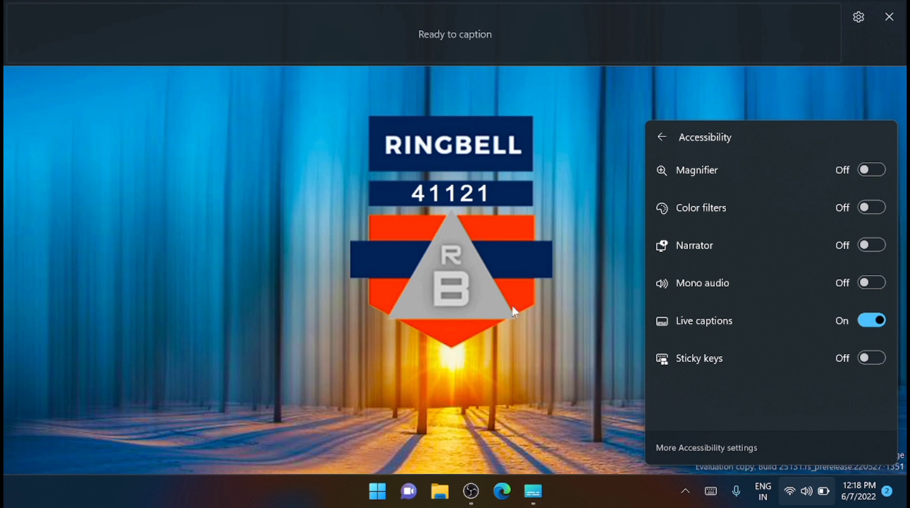
pyautogui.click(270, 282)
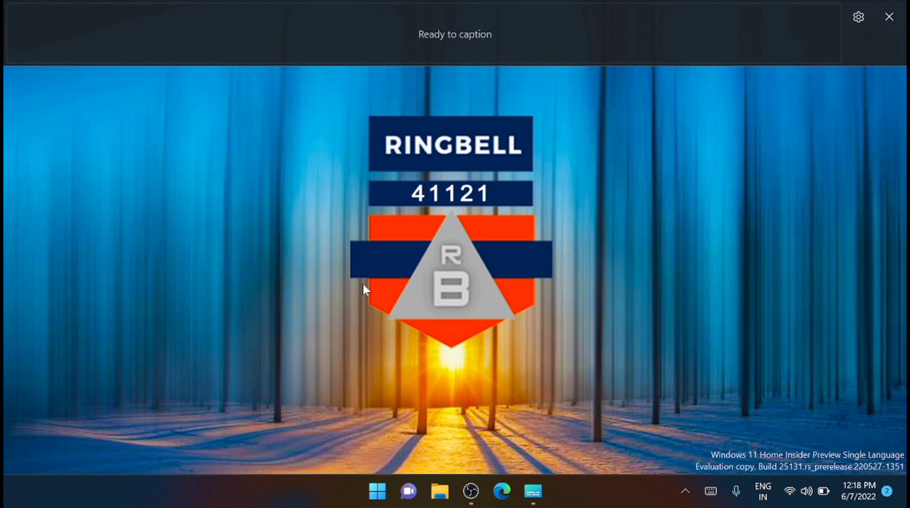
pyautogui.click(858, 17)
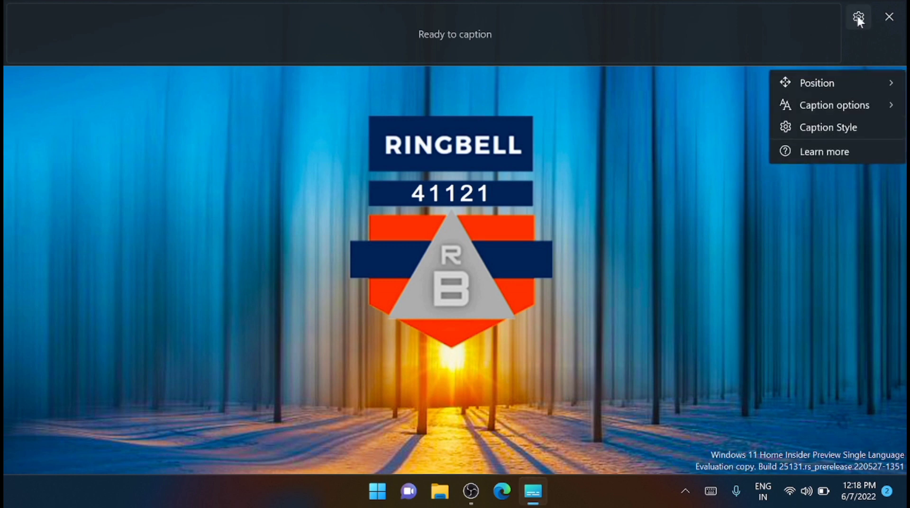
pyautogui.click(842, 127)
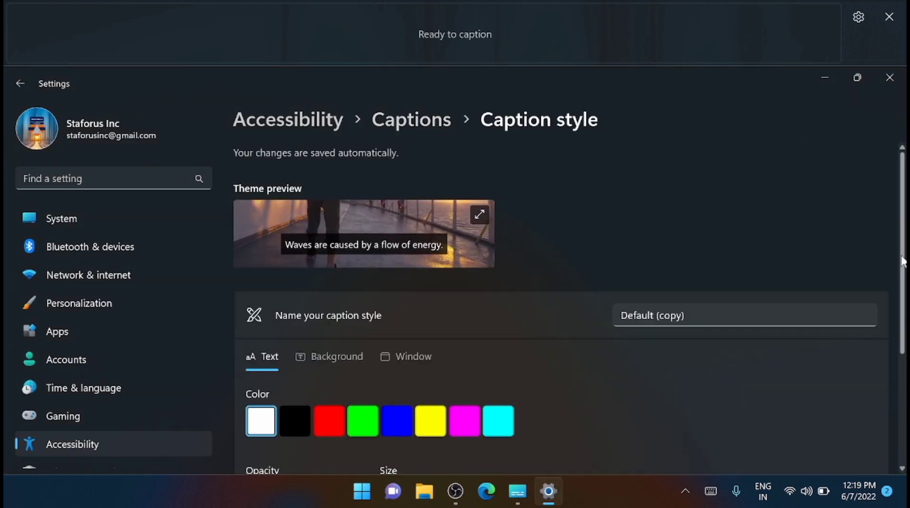
pyautogui.scroll(-1, 569, 308)
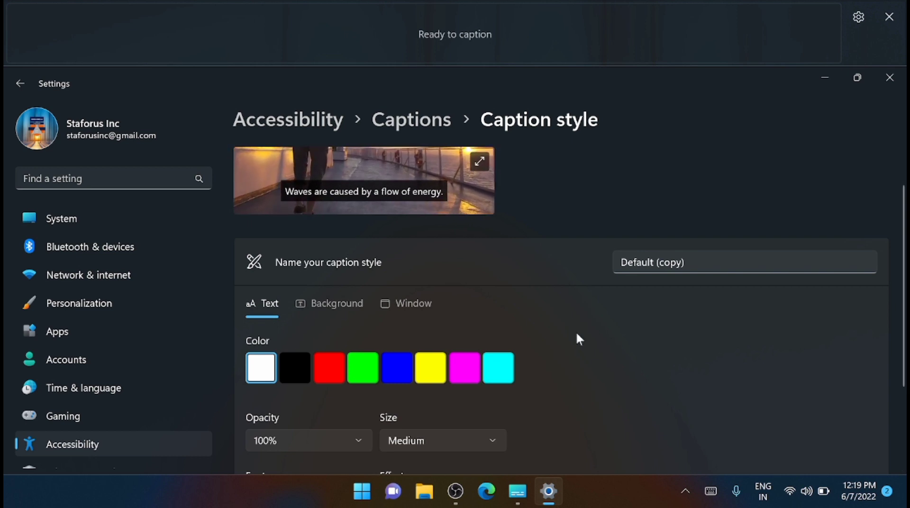
pyautogui.moveTo(905, 274); pyautogui.dragTo(902, 175)
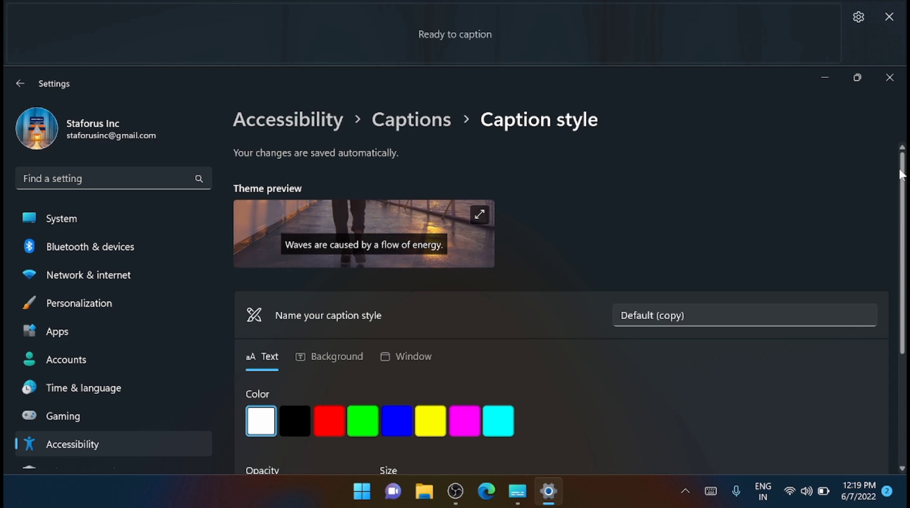
pyautogui.click(889, 78)
# Step: Dock the caption bar at the bottom of the screen
pyautogui.click(851, 19)
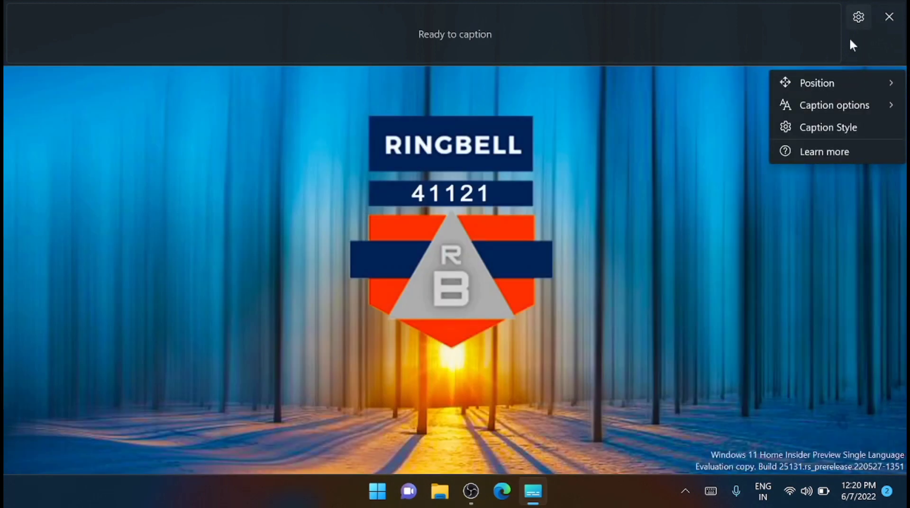
pyautogui.moveTo(849, 84)
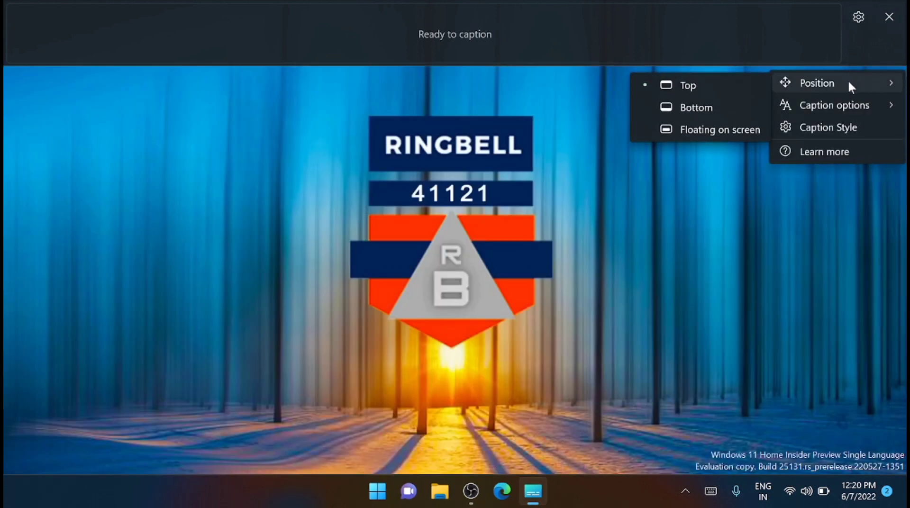
pyautogui.click(734, 107)
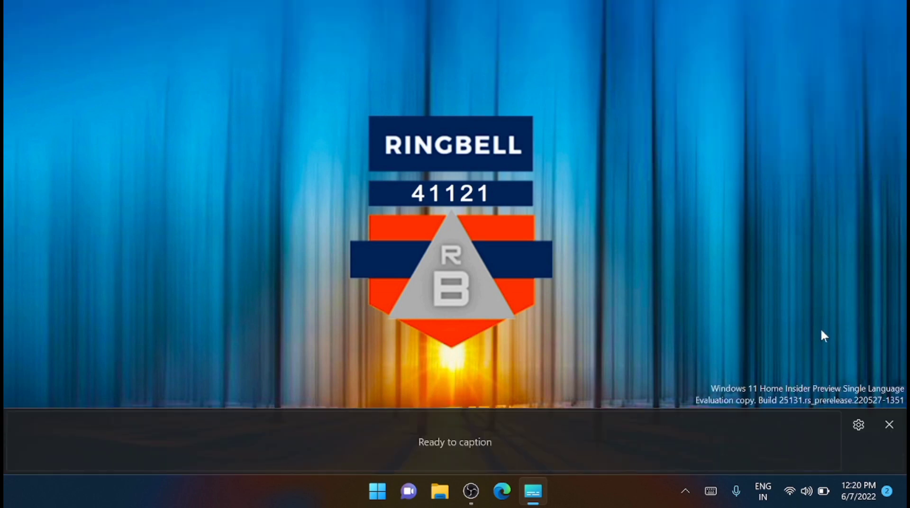
# Step: Make the caption bar float near the top centre, then close Live Captions
pyautogui.click(858, 425)
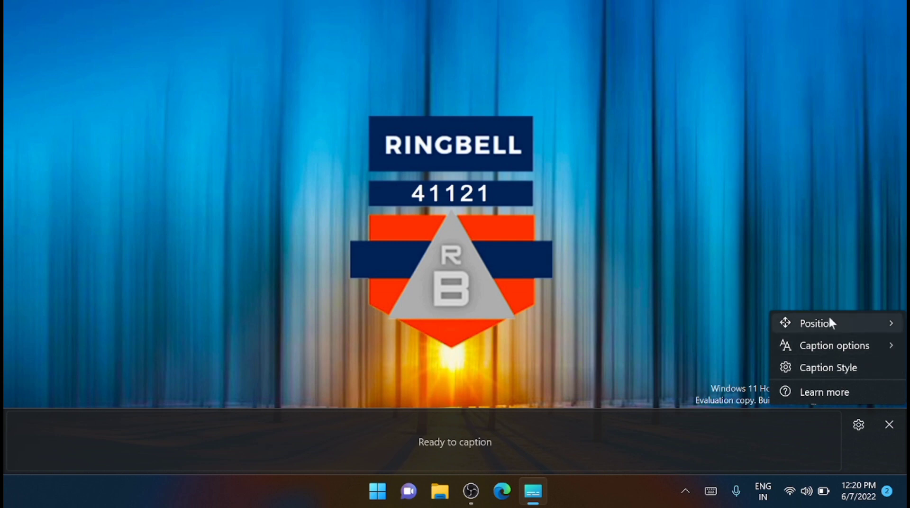
pyautogui.moveTo(829, 323)
pyautogui.click(723, 370)
pyautogui.moveTo(496, 122); pyautogui.dragTo(545, 44)
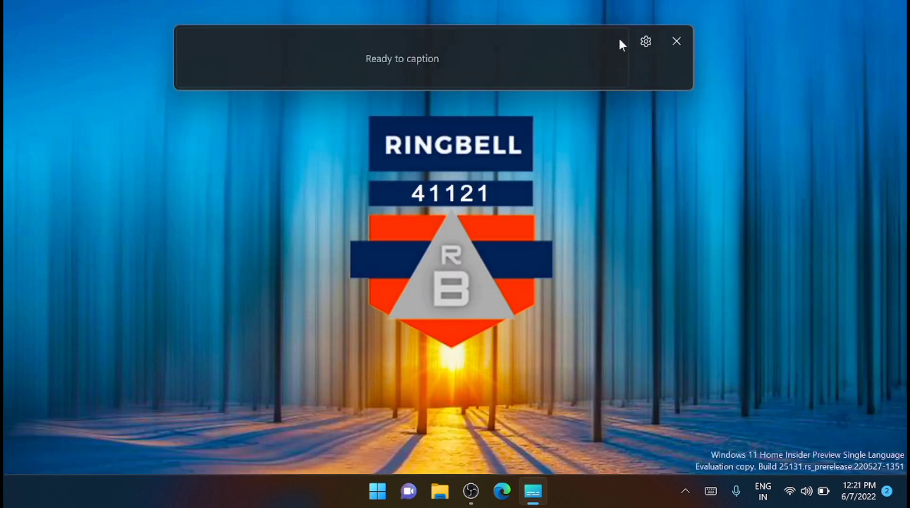
pyautogui.click(676, 42)
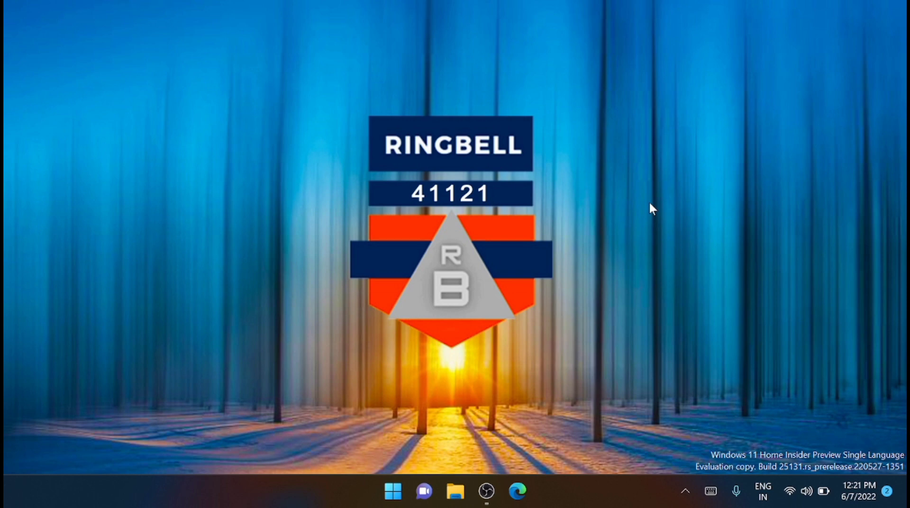